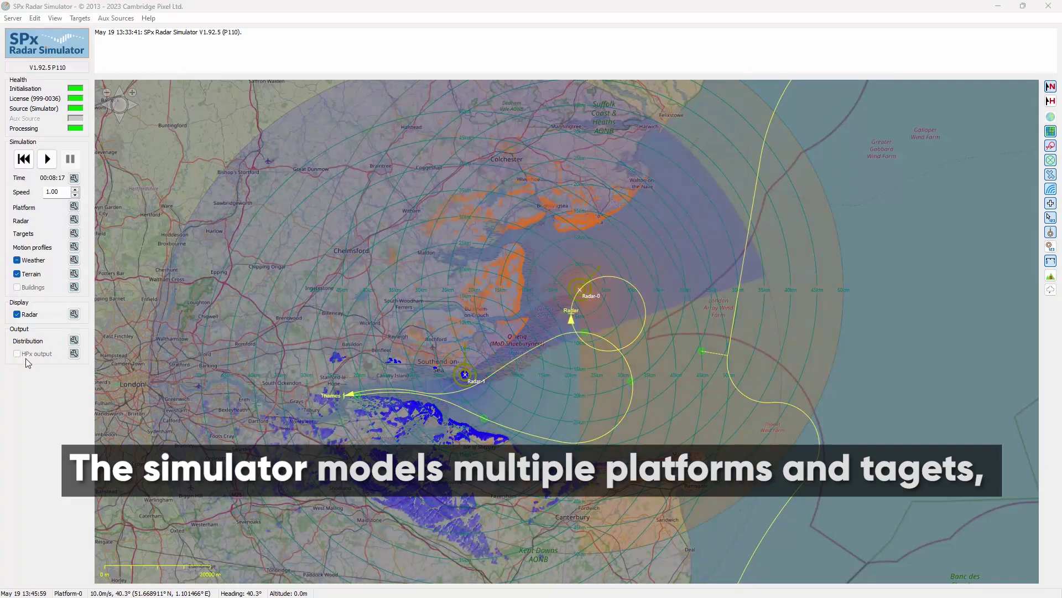
Open the platform configuration and shift the Motion Profile Configuration dialog slightly left.
click(74, 206)
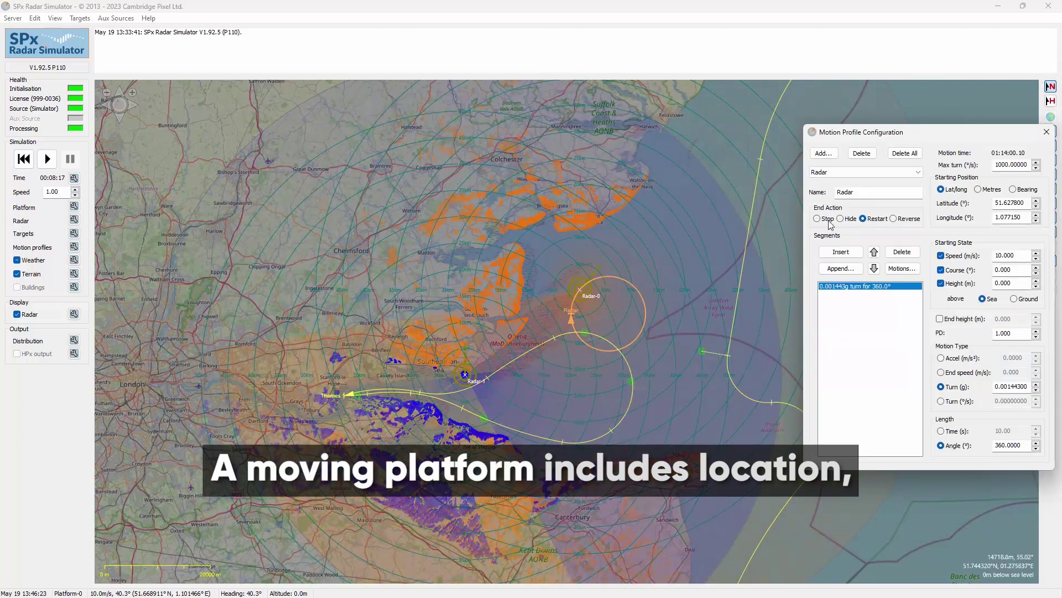
drag(968, 132, 930, 126)
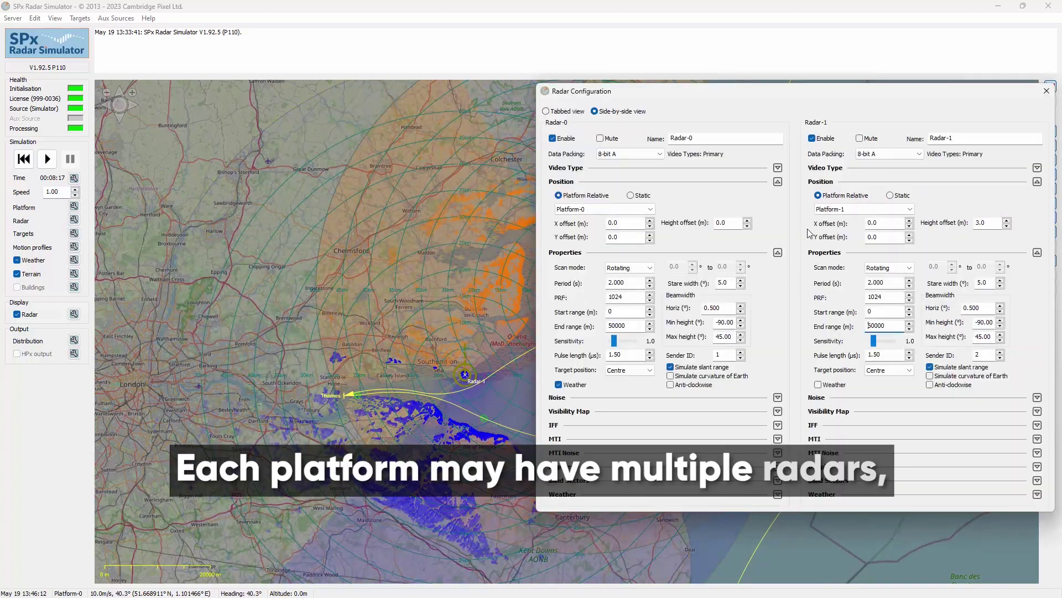
Change Radar-0's end range to 70000 m.
click(612, 326)
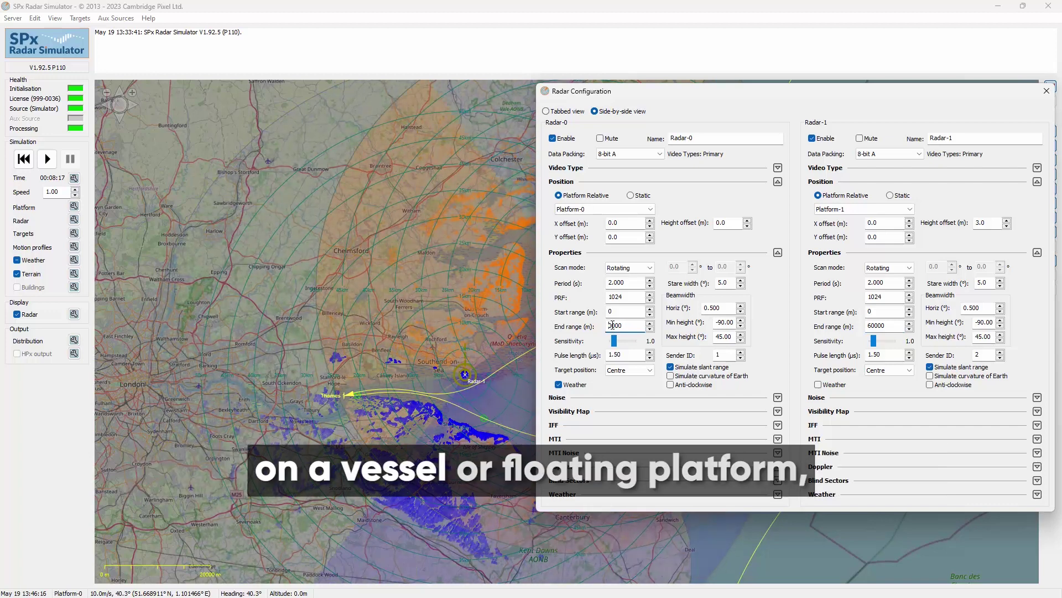
text(7)
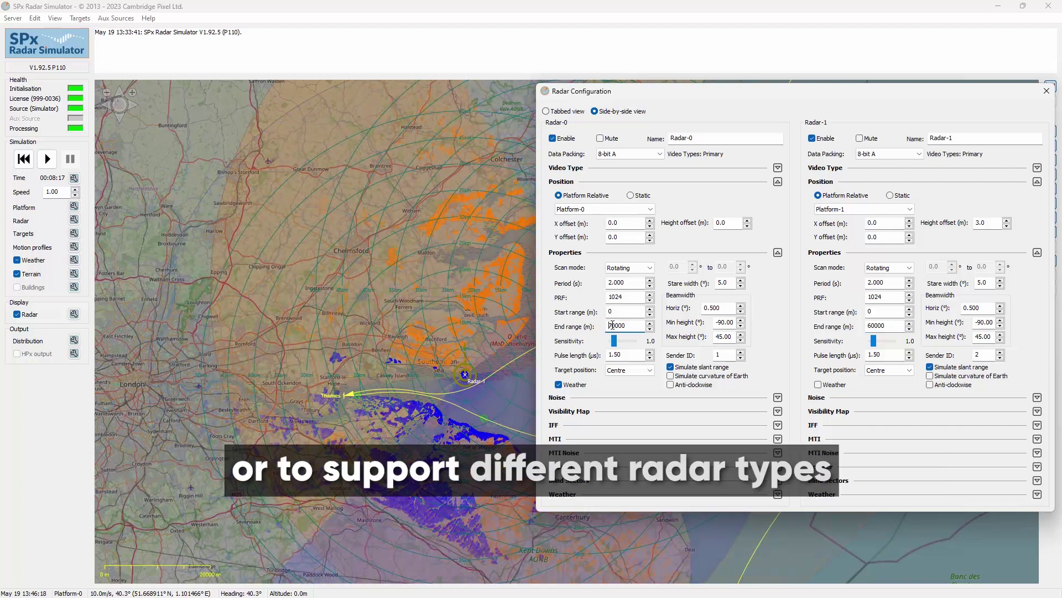
key(BackSpace)
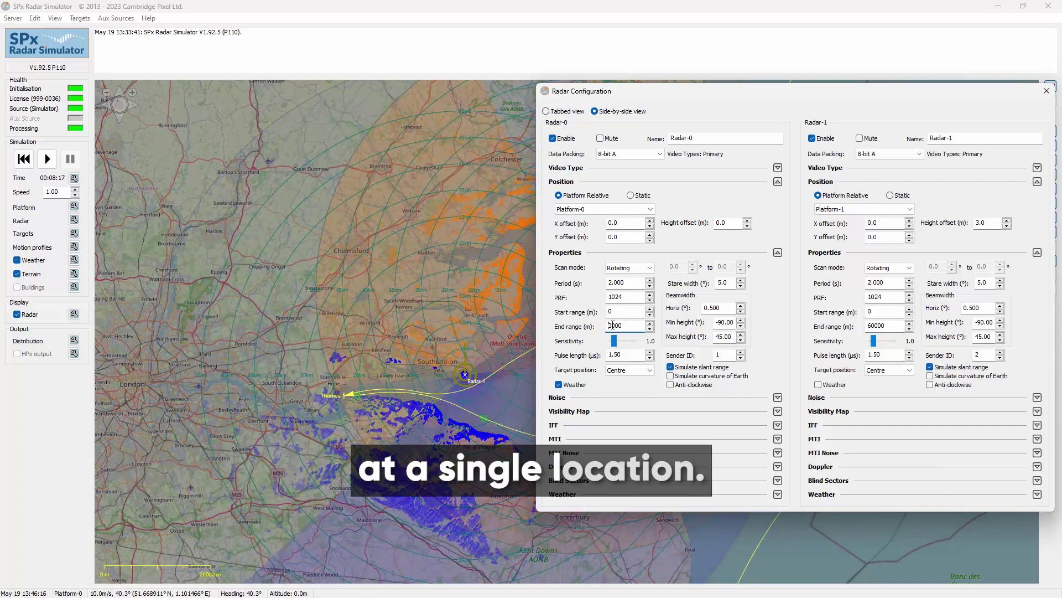
text(7)
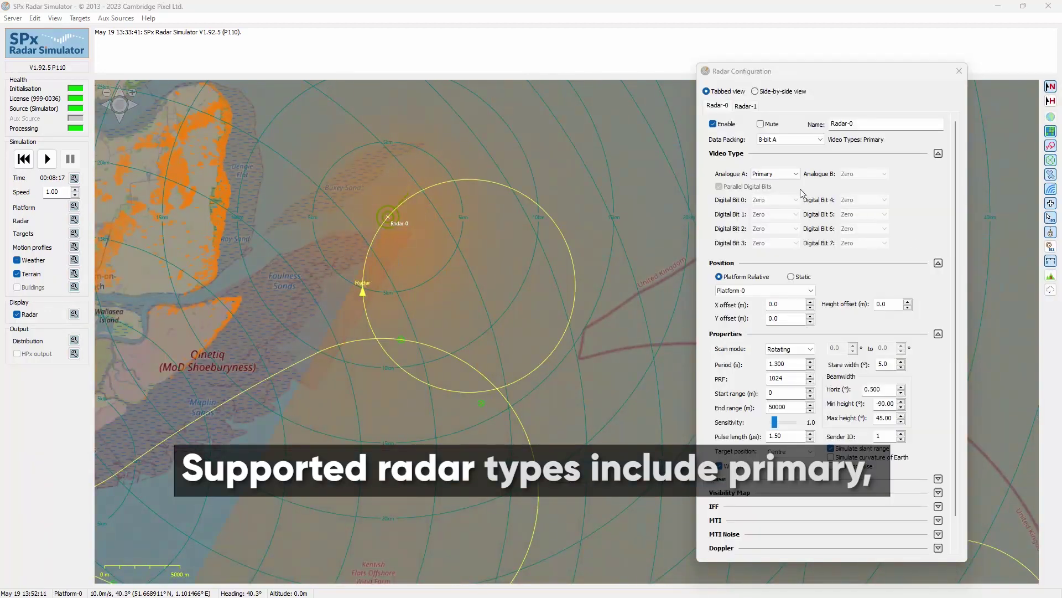
Try IFF (With Tags) video on Analogue A, then set Radar-0's period 2.000 s and end range 20000 m.
click(797, 174)
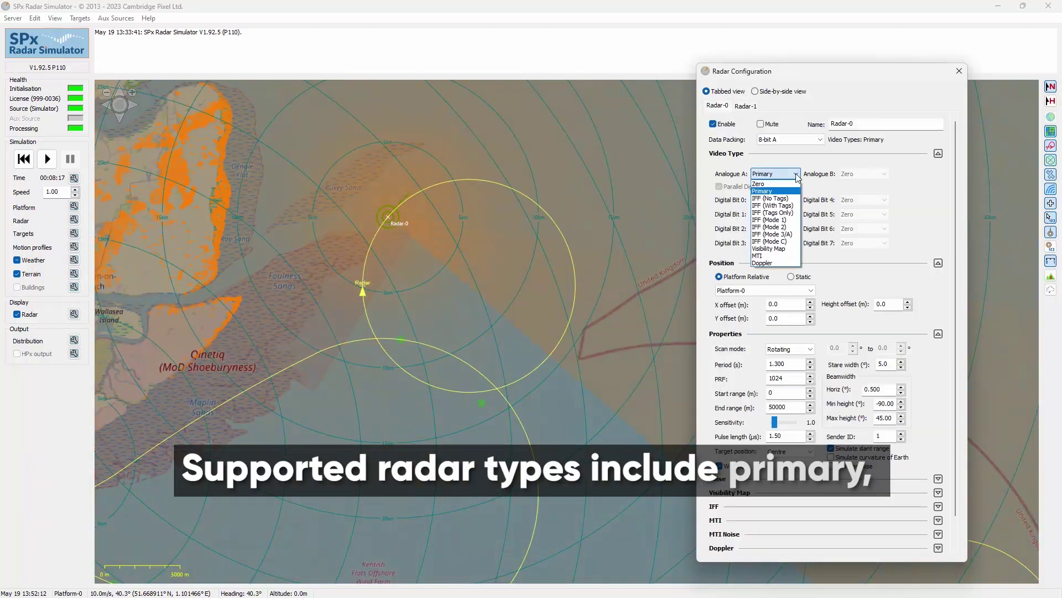
click(775, 208)
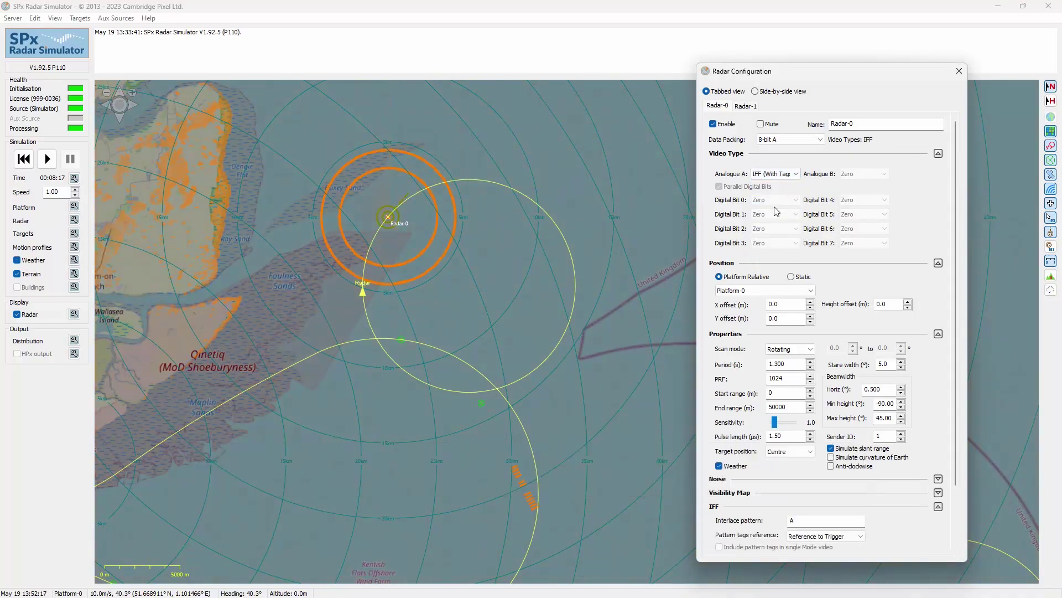
scroll(775, 173, up, 2)
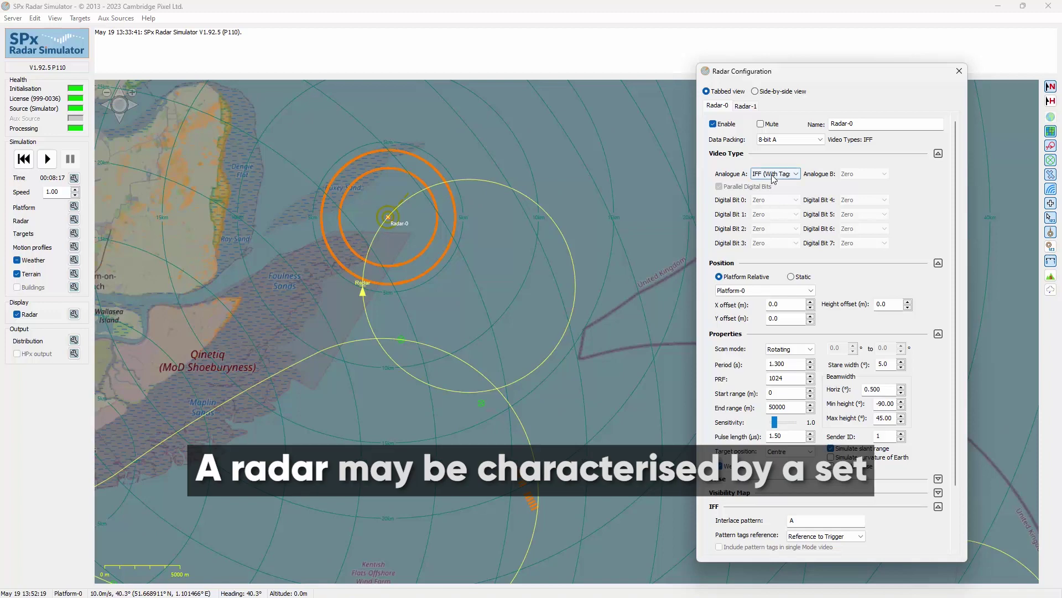
click(810, 362)
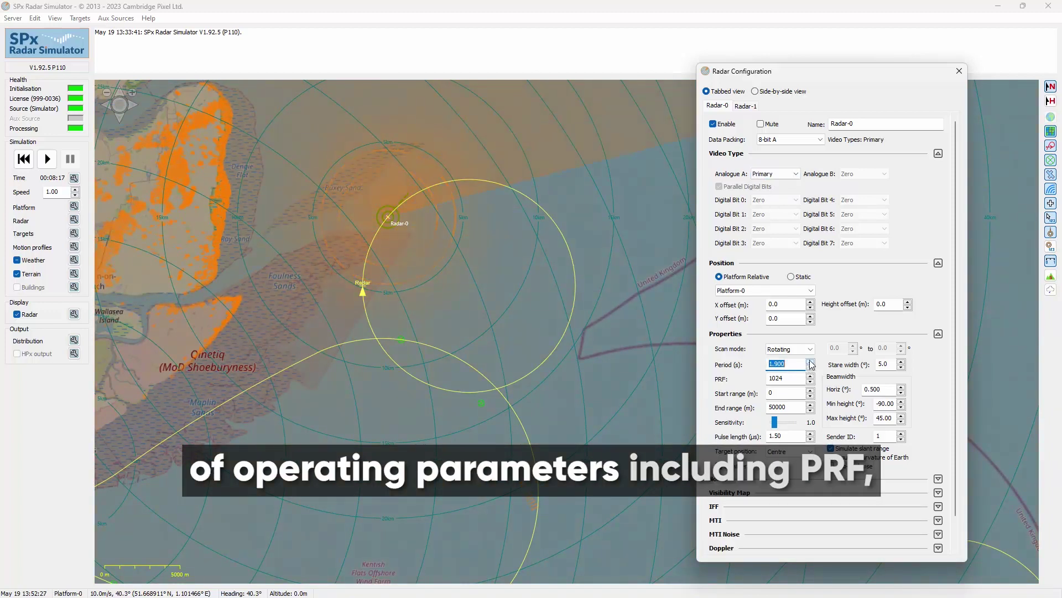
click(774, 408)
text(20000)
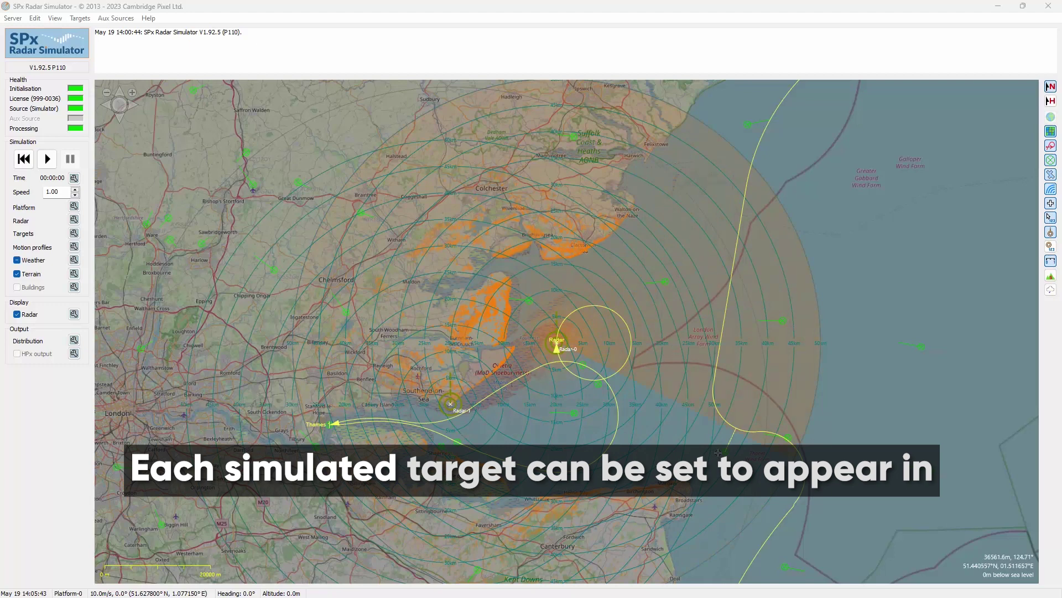
Turn on ADS-B for Ferry 2 and bring up its Additional Target Properties.
double_click(725, 453)
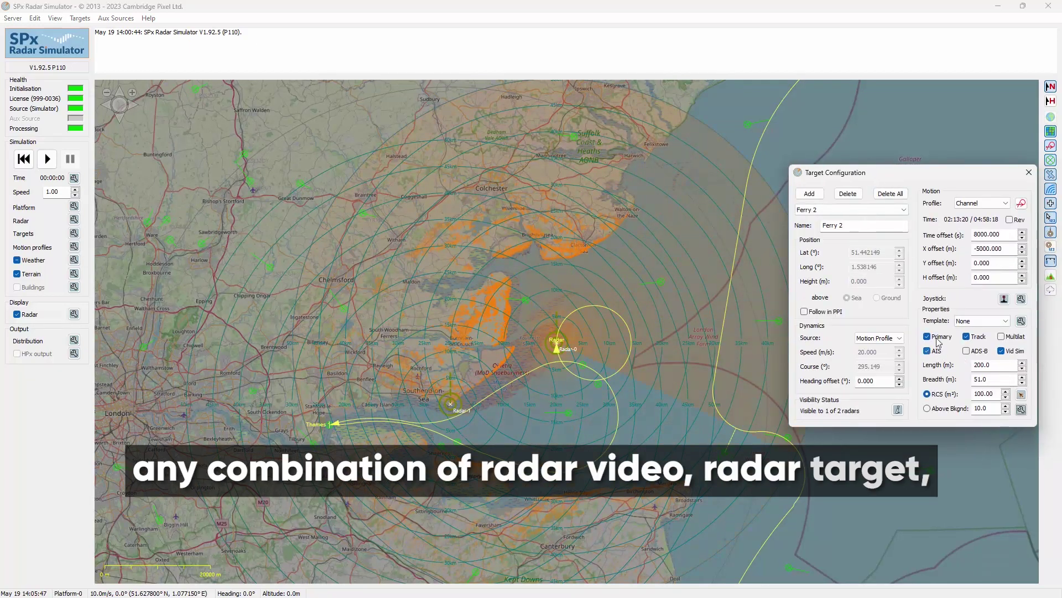
click(967, 351)
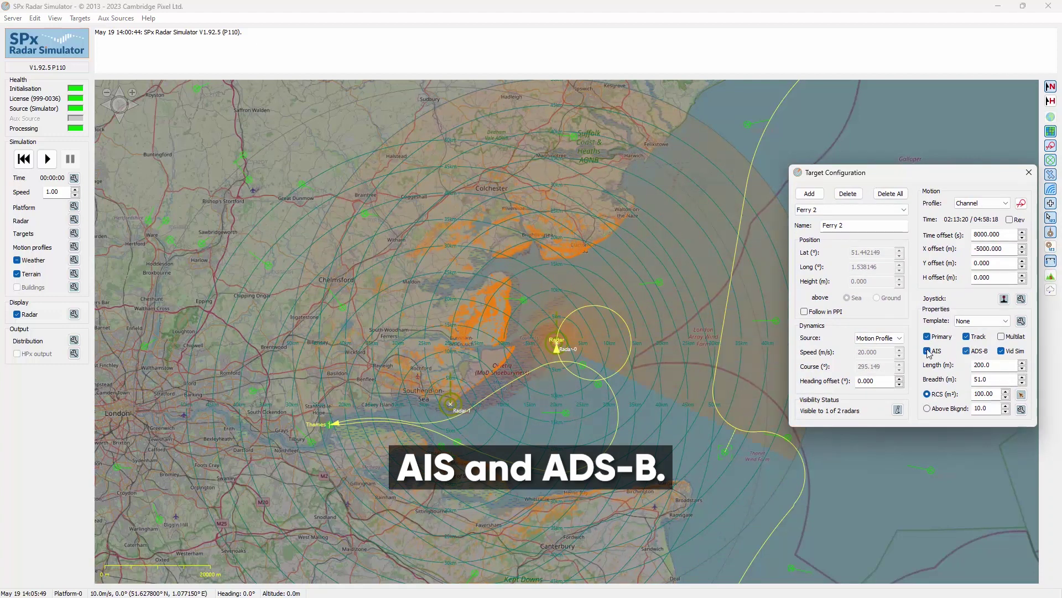
click(1021, 408)
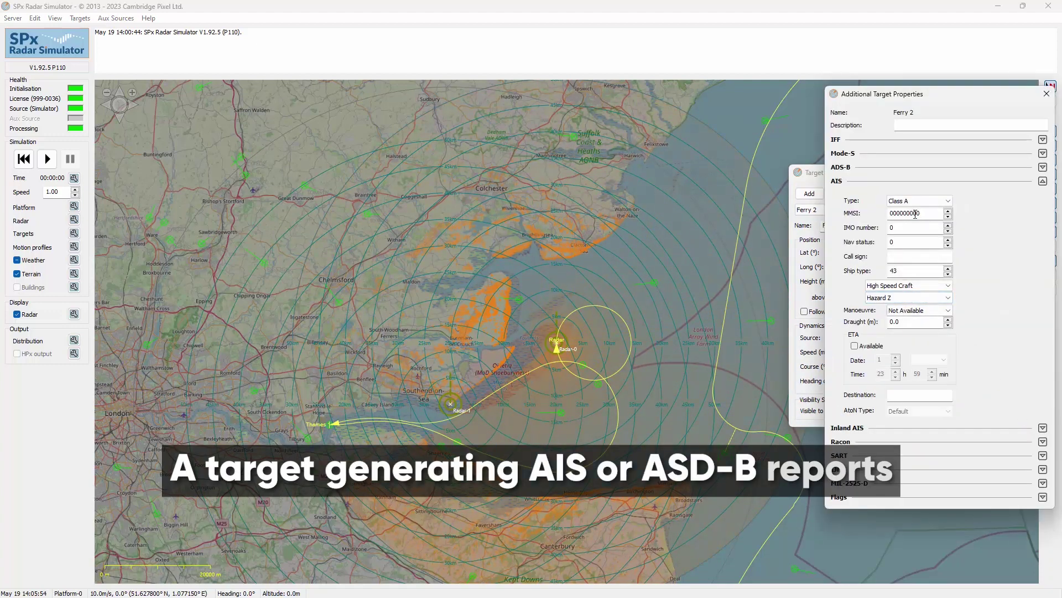
text(123)
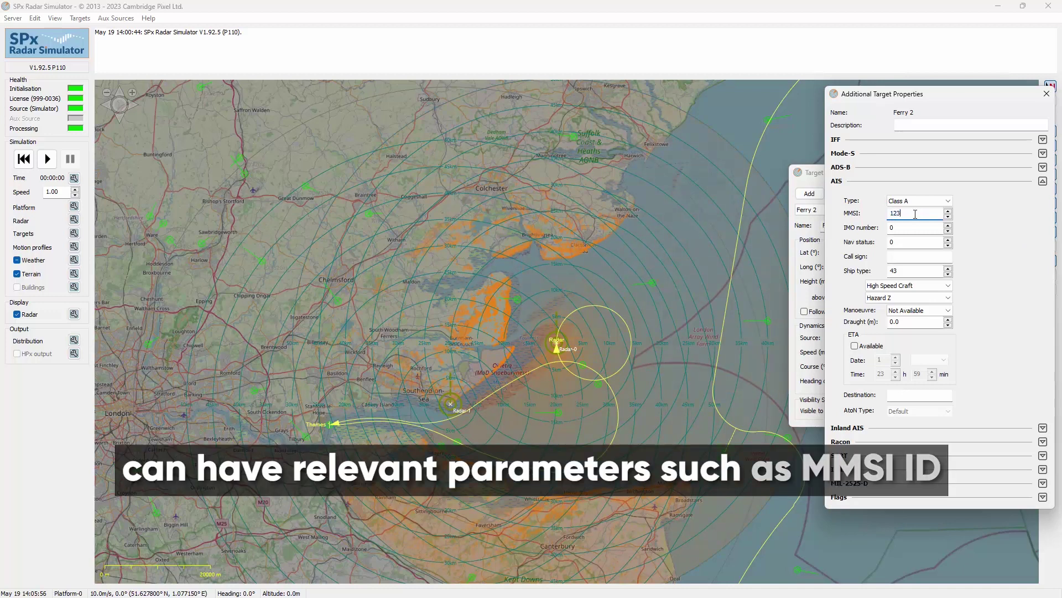
text(4567890)
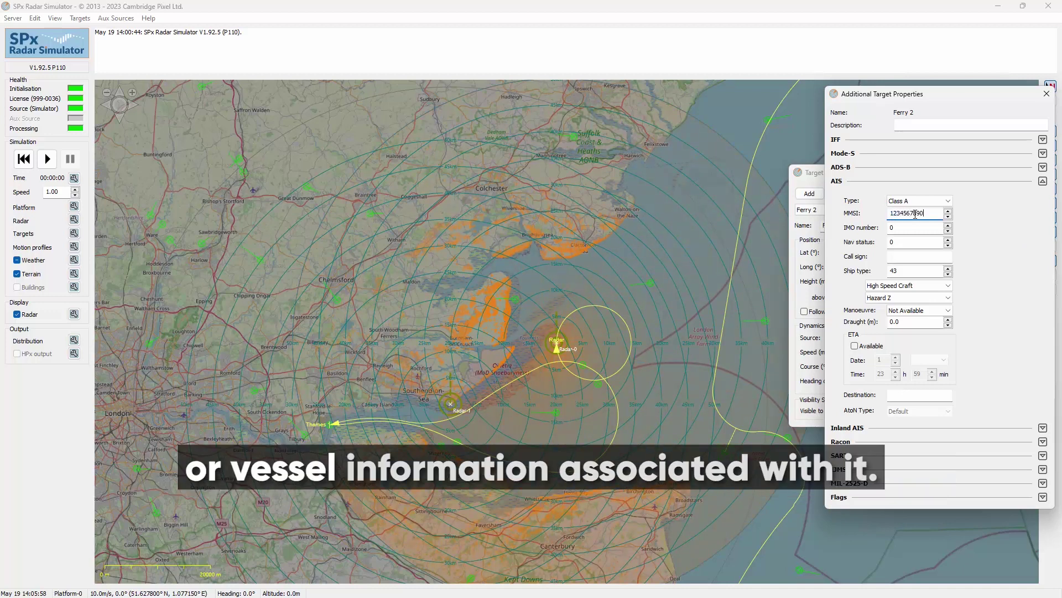
click(948, 286)
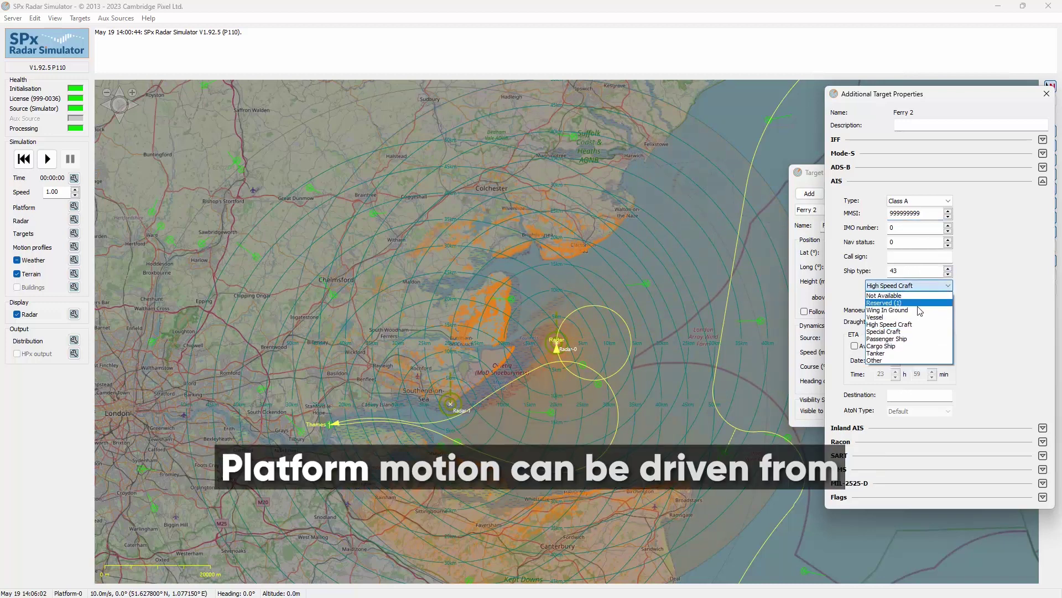
click(887, 339)
click(1046, 94)
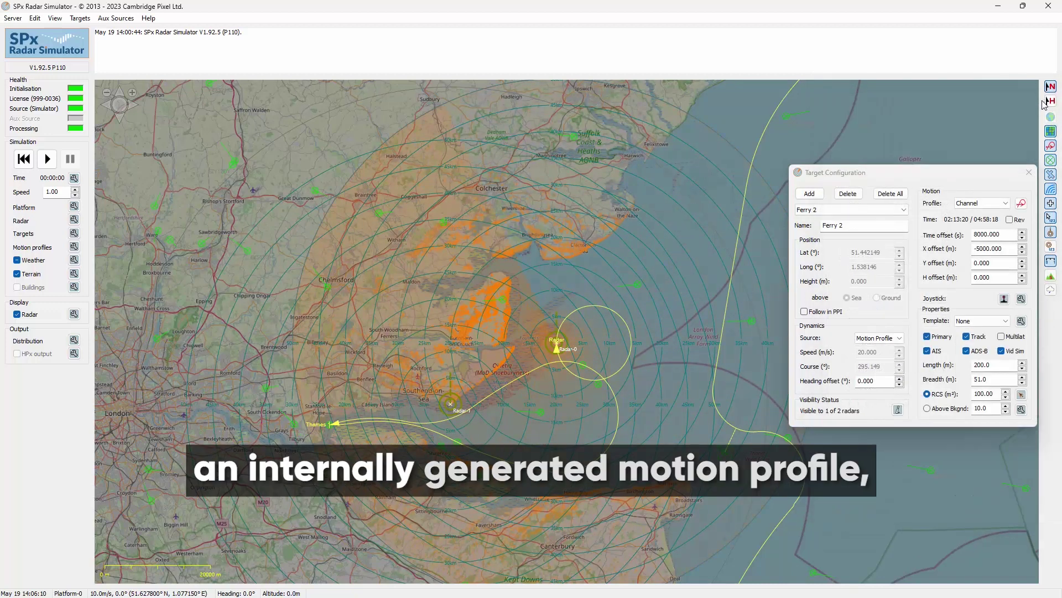
Close Target Configuration and set Platform-0 to joystick-steered navigation data.
click(1028, 172)
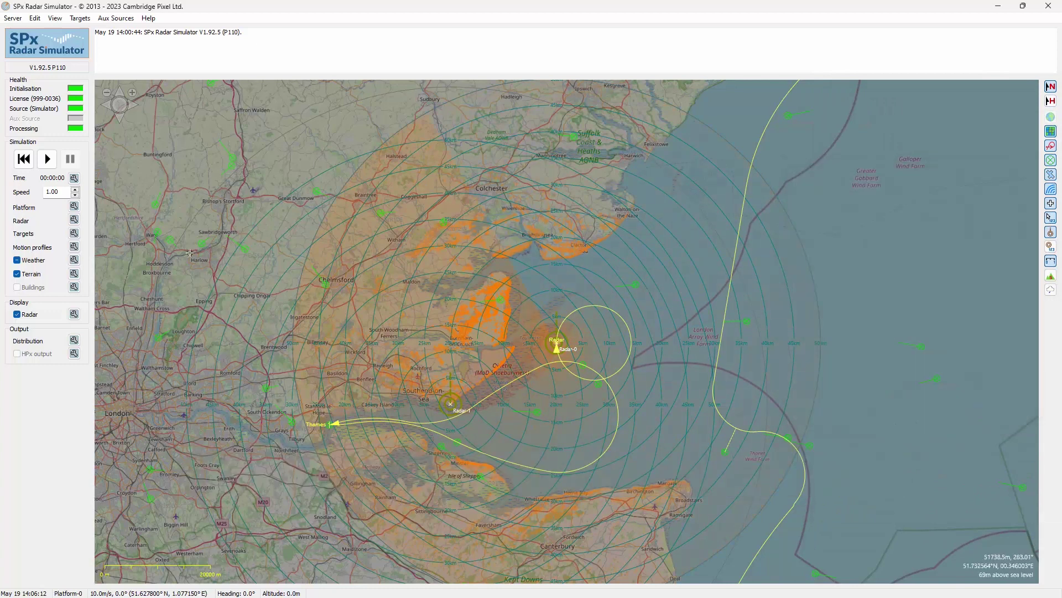
click(74, 207)
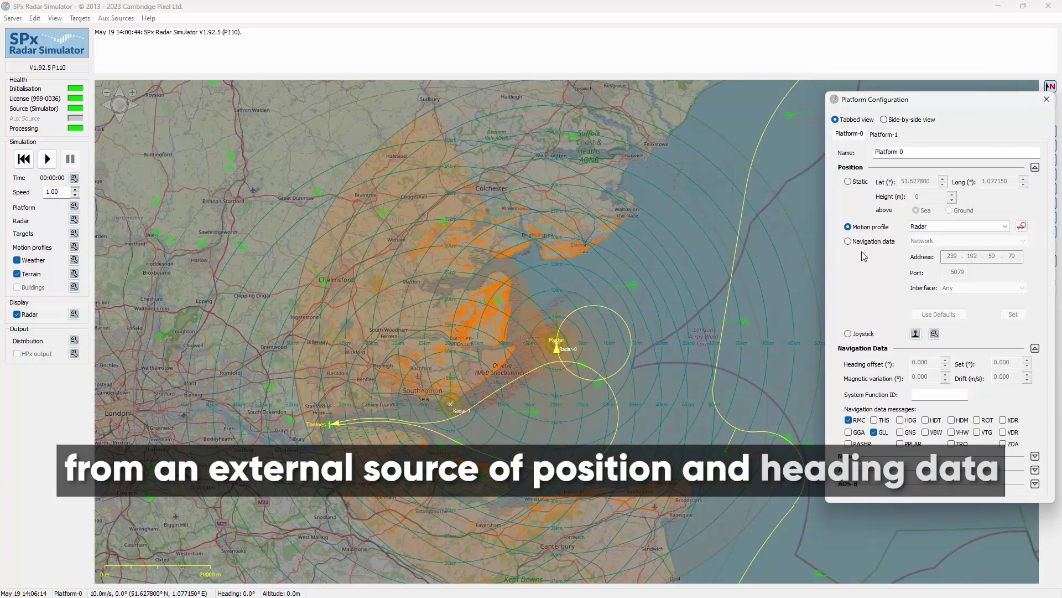
click(848, 241)
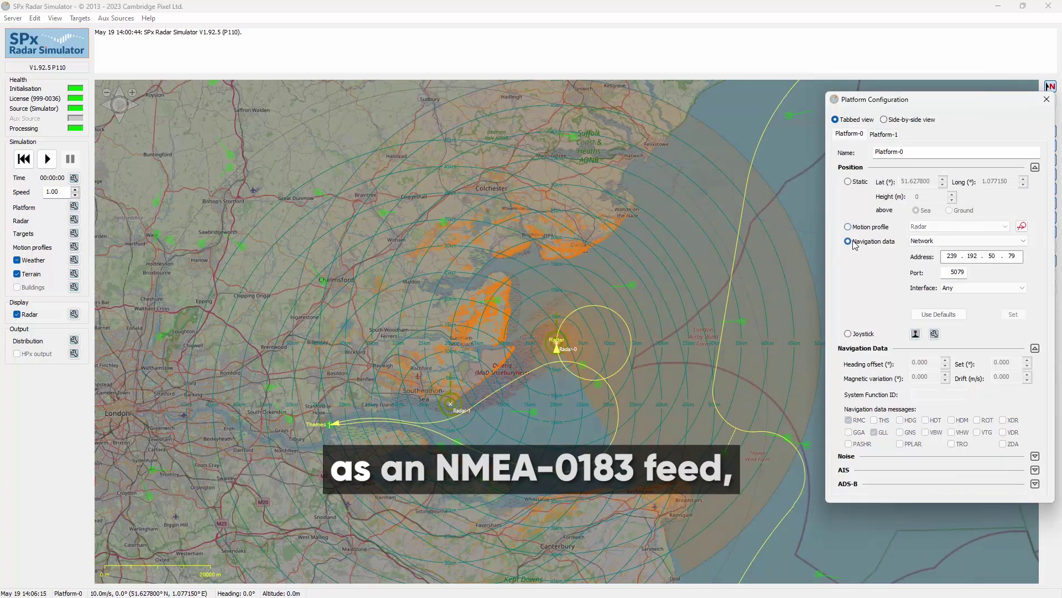
click(849, 334)
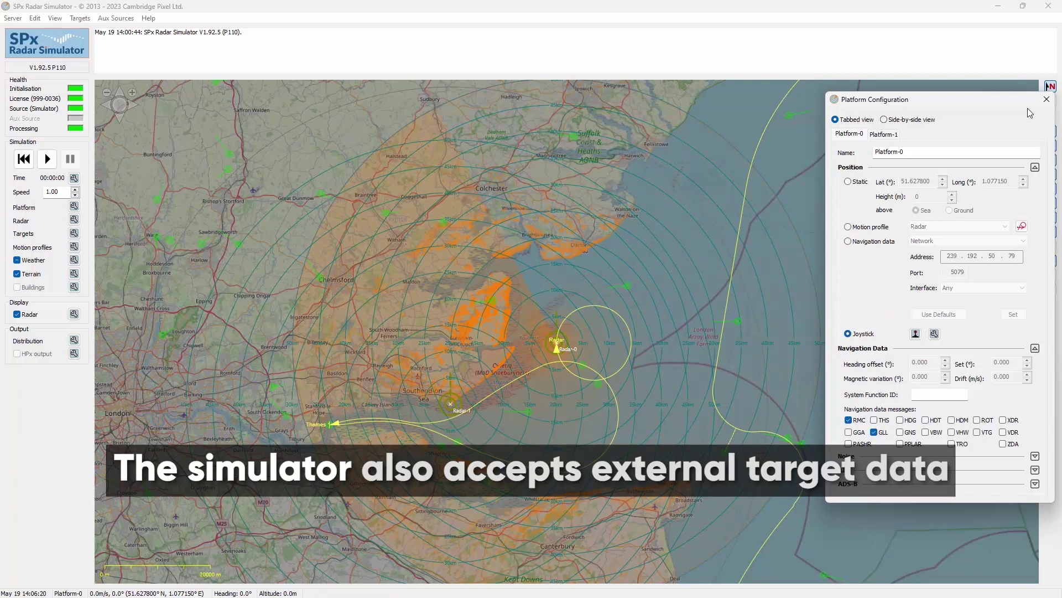
click(1047, 100)
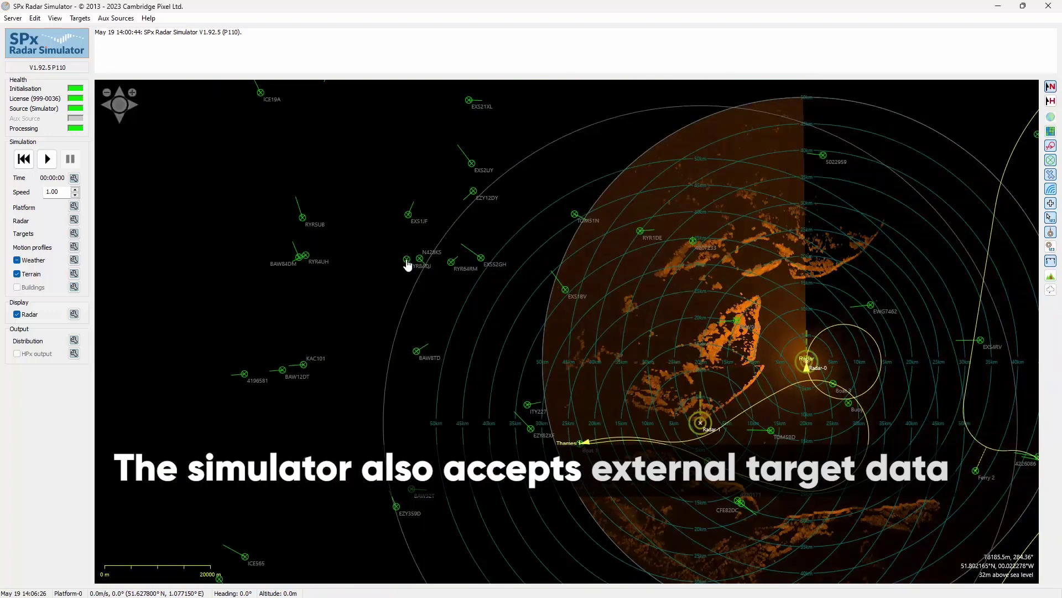
Inspect the external aircraft targets RYR84QJ and EXS1JF in Target Configuration.
double_click(407, 260)
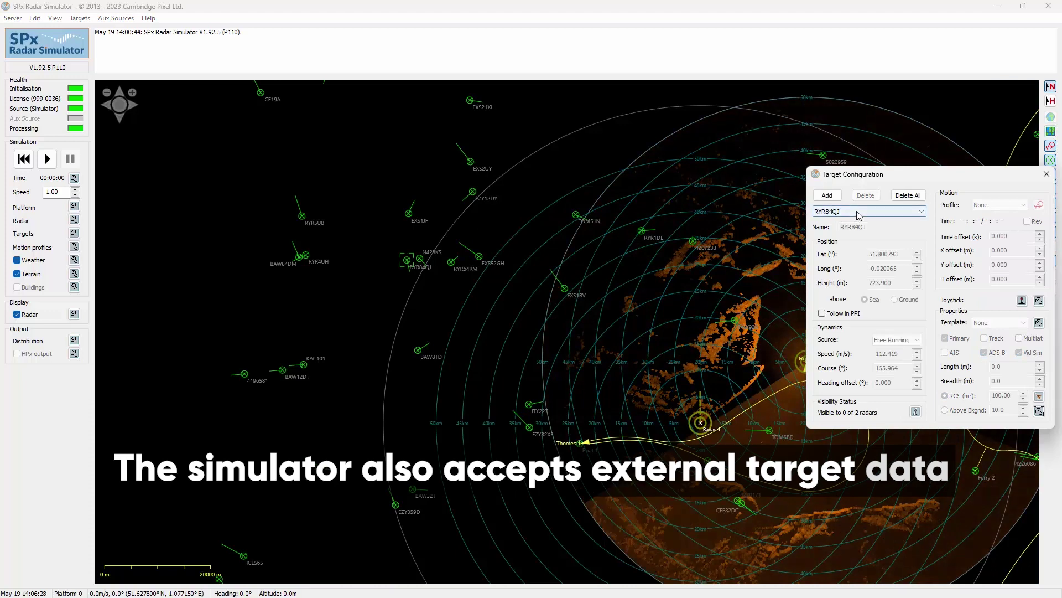
click(420, 265)
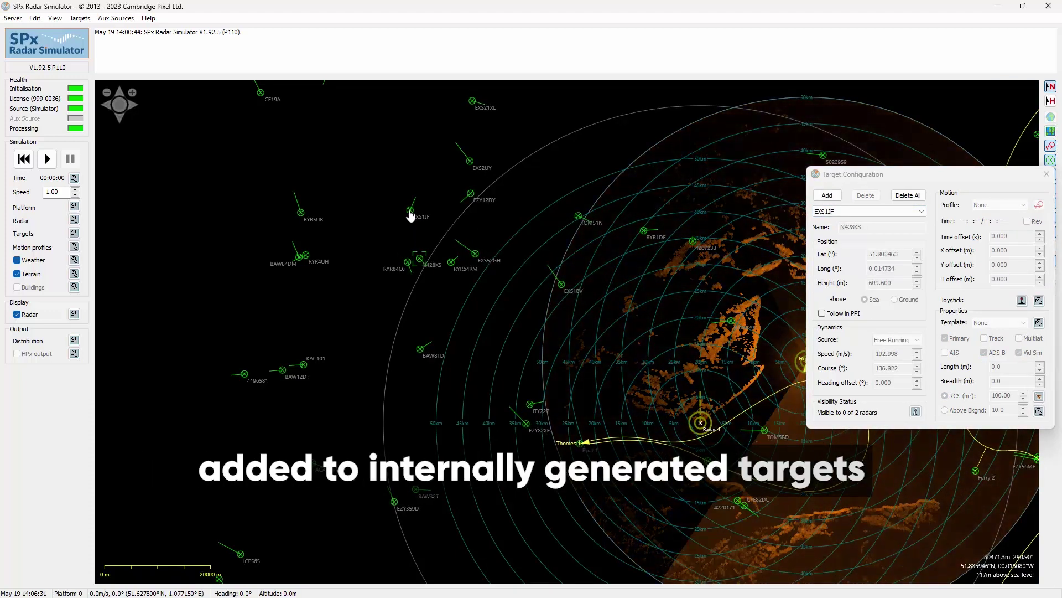
click(410, 214)
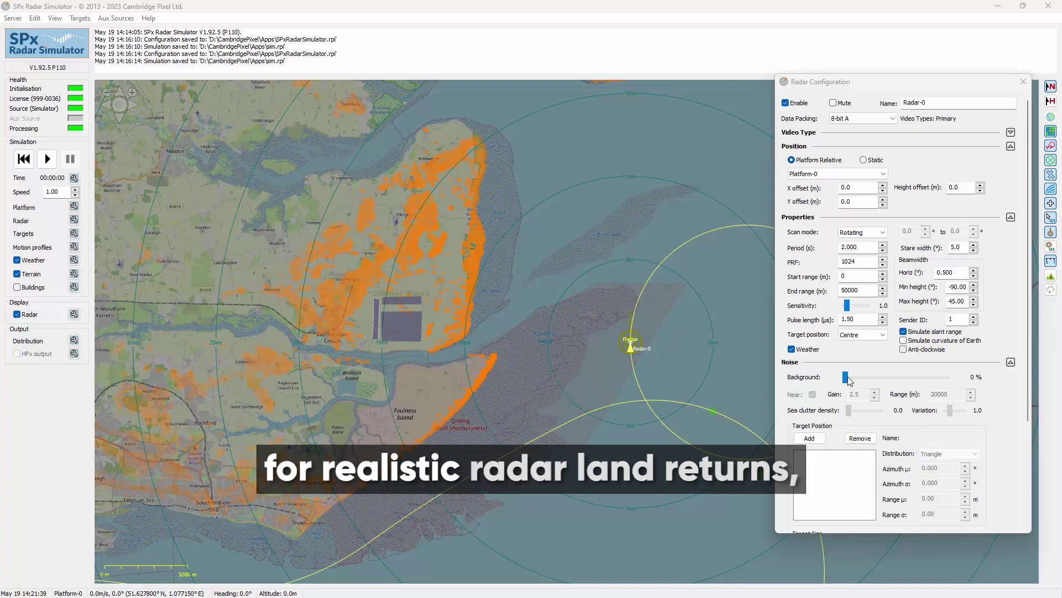
Raise Radar-0's background noise to 16% and enable radar returns from buildings.
drag(845, 379, 865, 382)
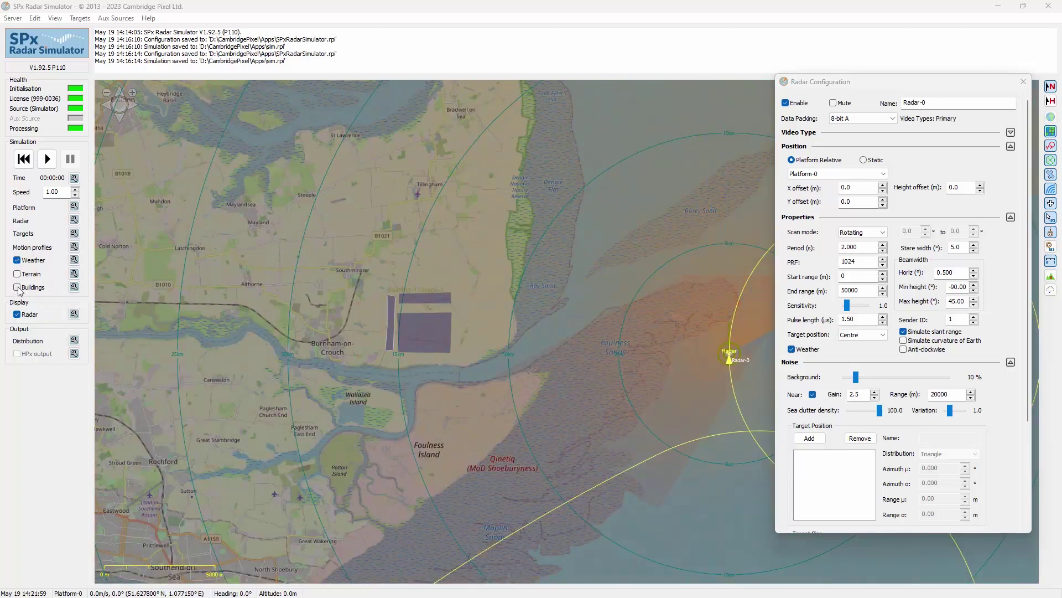
click(17, 288)
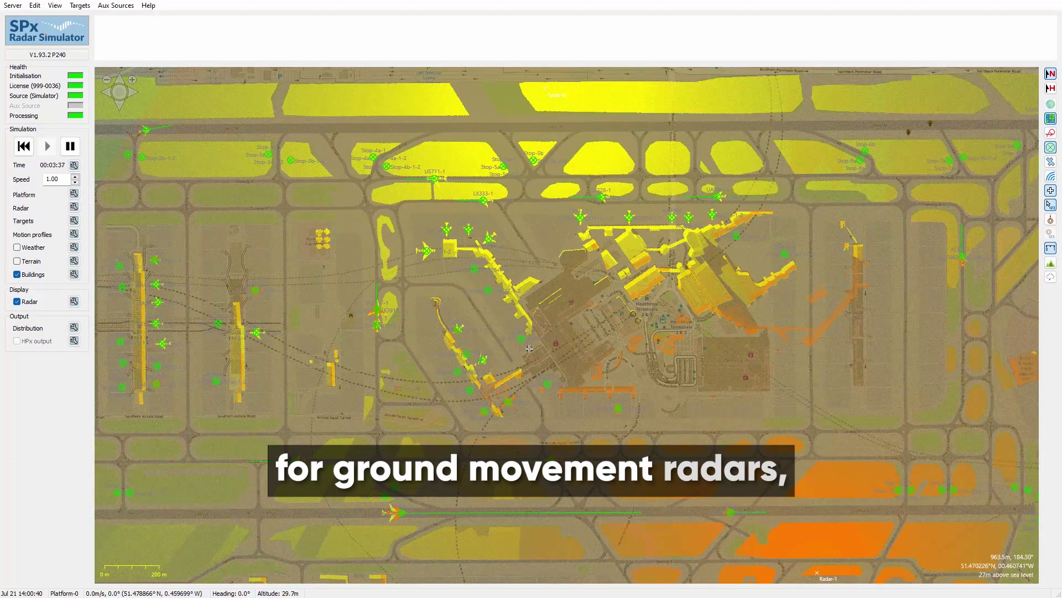
scroll(537, 332, up, 1)
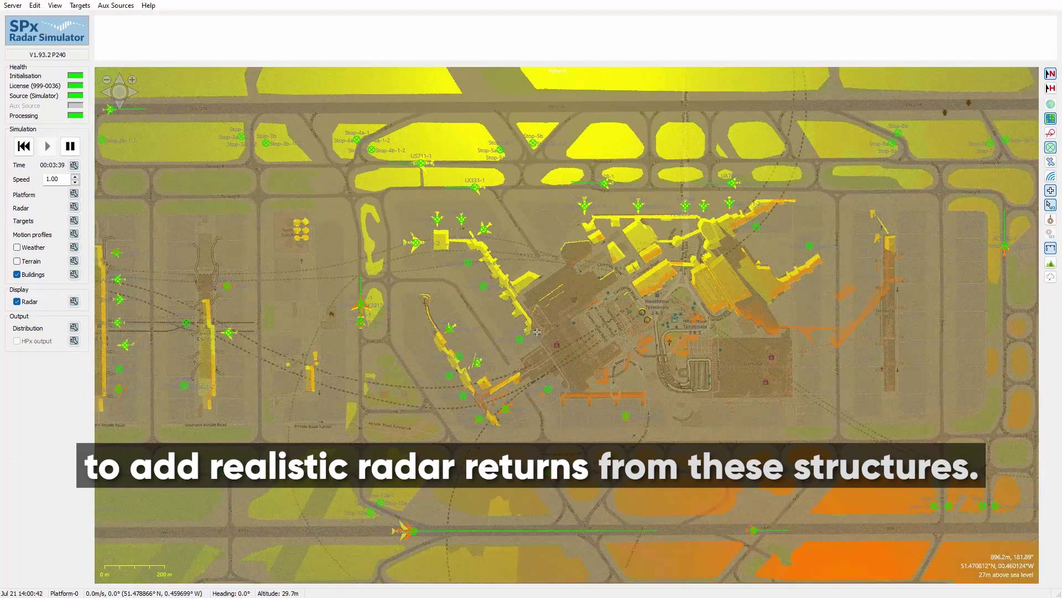
scroll(539, 325, up, 2)
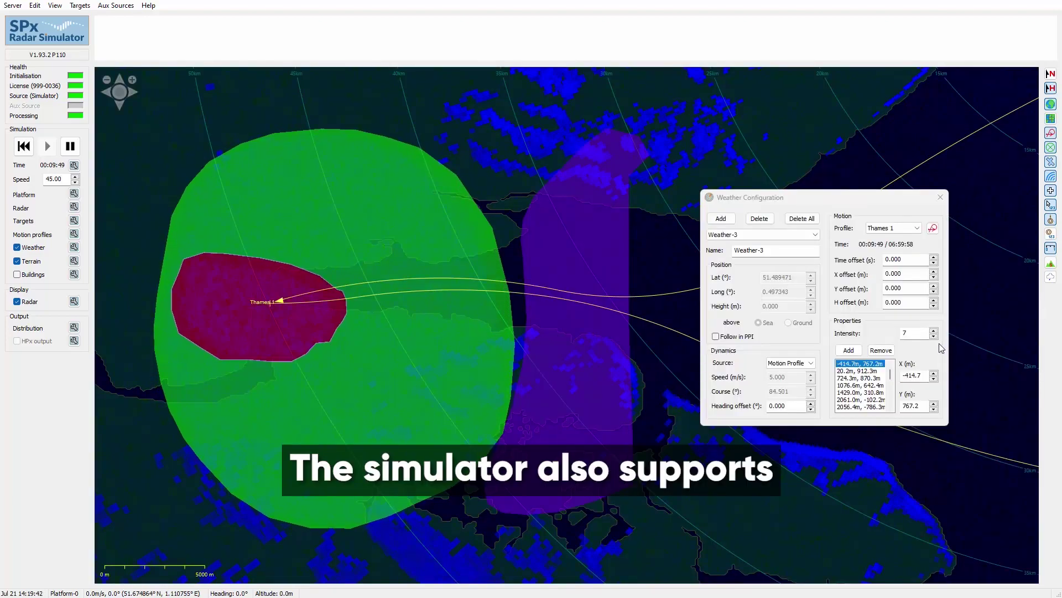
Edit Weather-3's intensity and close the Weather Configuration dialog.
click(934, 336)
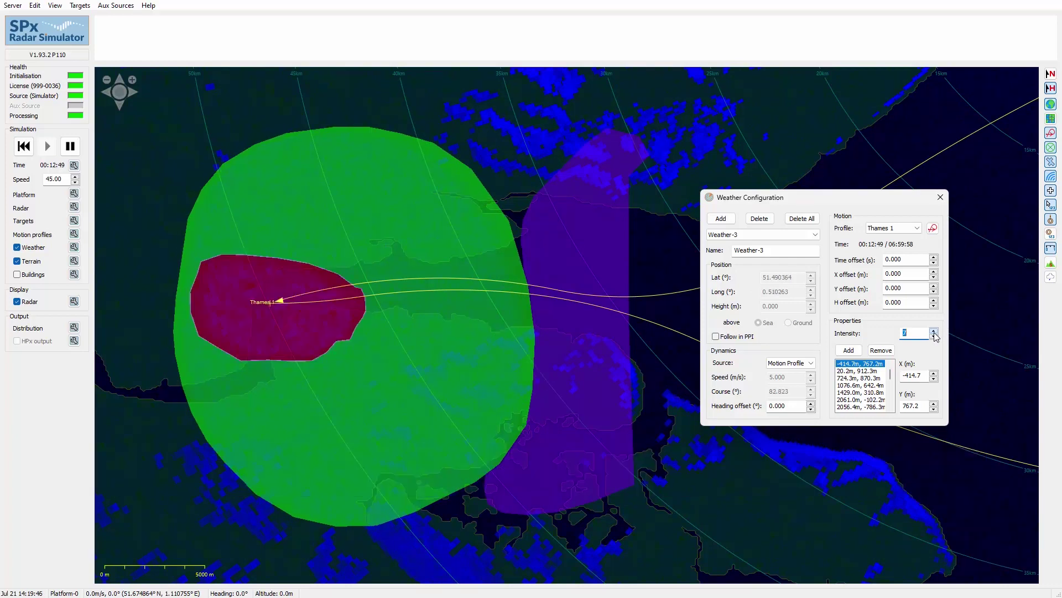
click(935, 197)
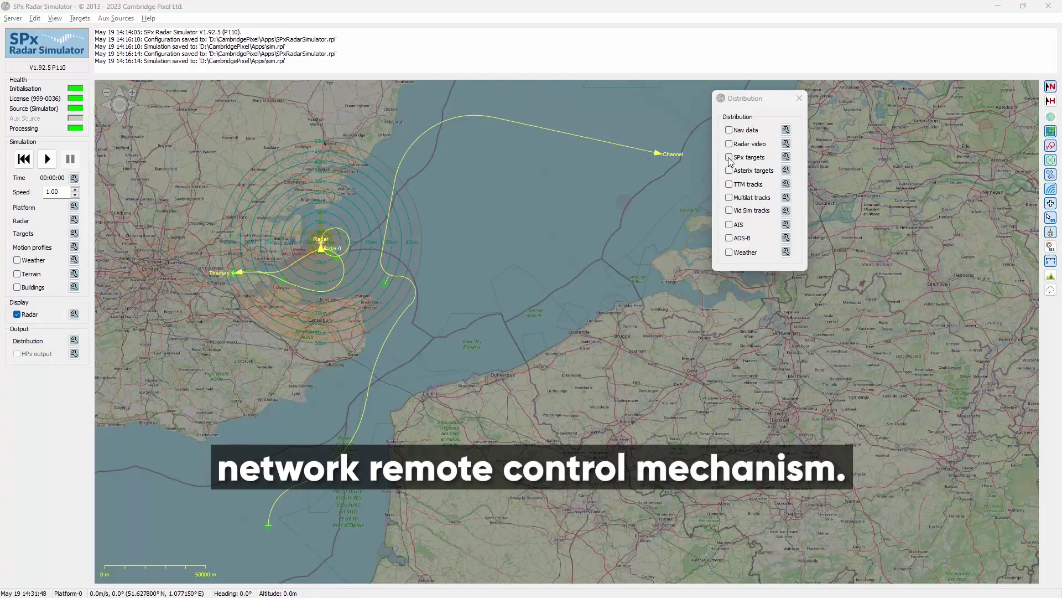
Enable SPx targets distribution and switch to the SPxTrackRpts console.
click(729, 158)
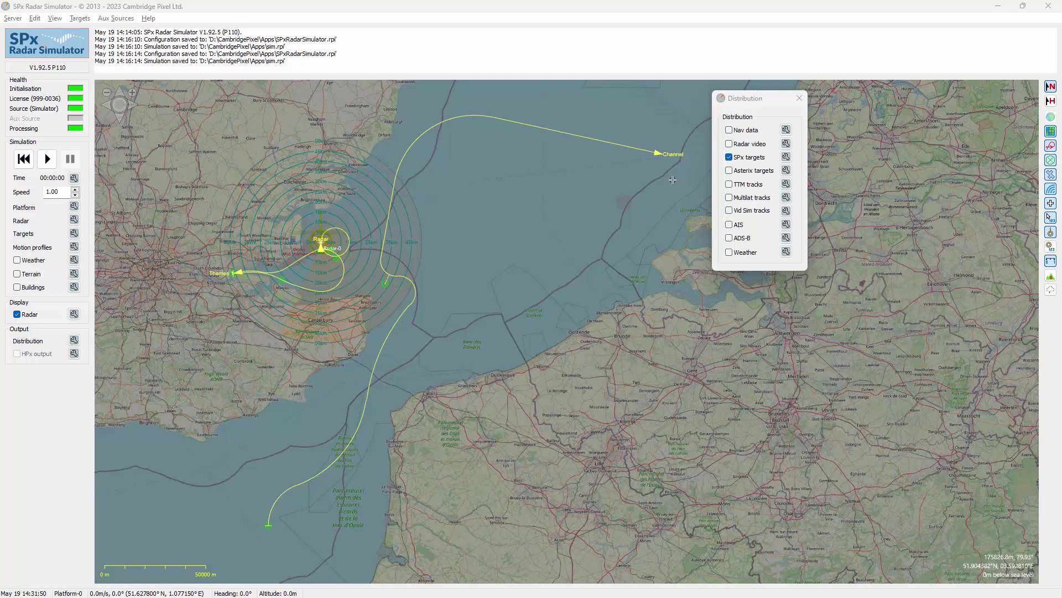
key(alt+Tab)
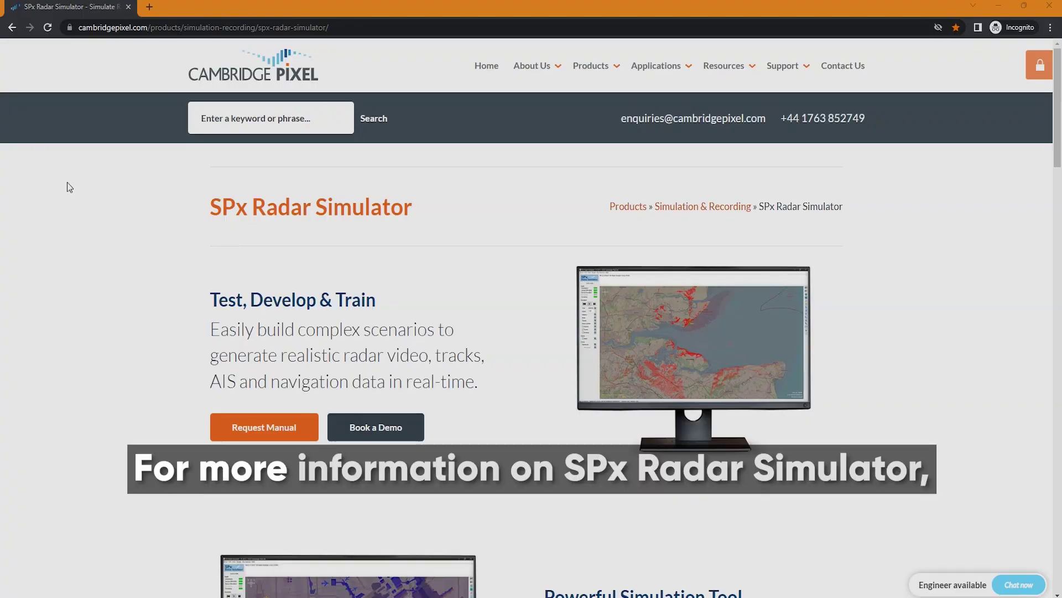
Scroll the SPx Radar Simulator product page down past the Key Features to the Details section.
scroll(67, 182, down, 4)
scroll(68, 182, down, 12)
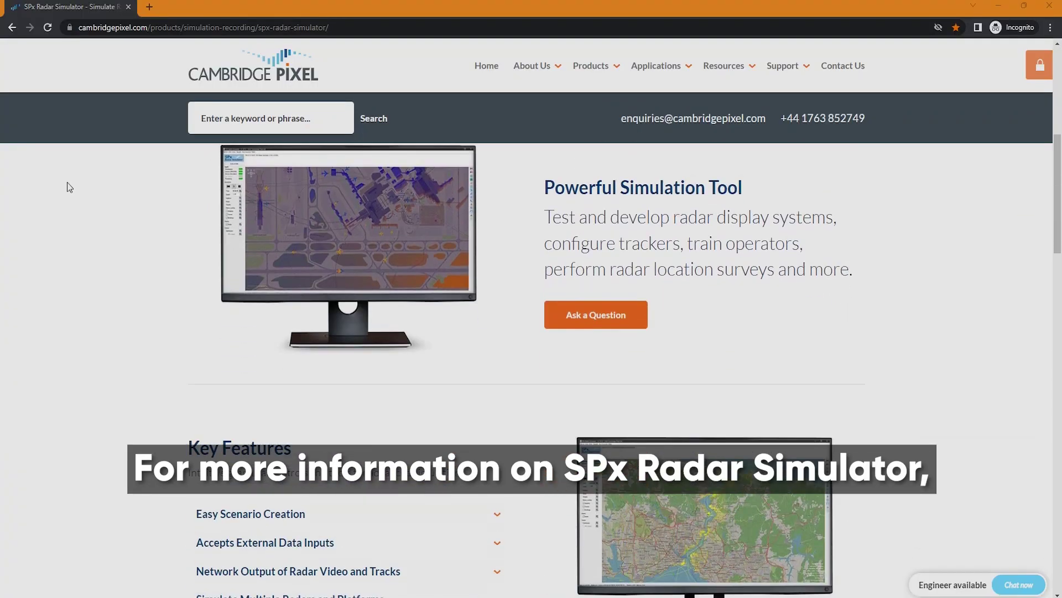